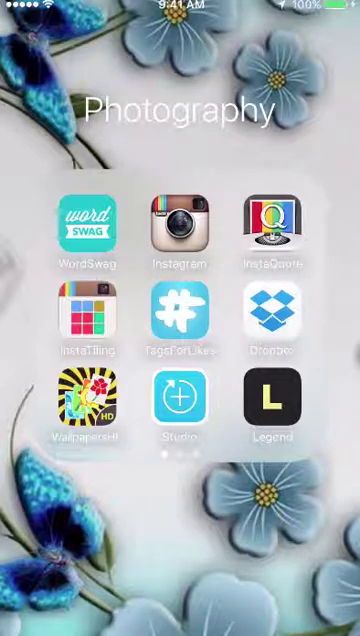
Swipe through the Photography folder to its third and last page of apps
drag(280, 320, 80, 320)
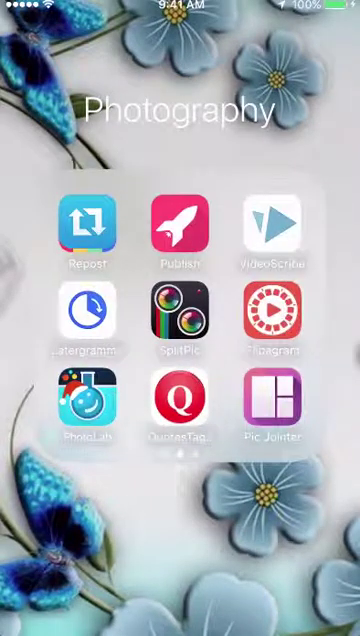
drag(280, 320, 80, 320)
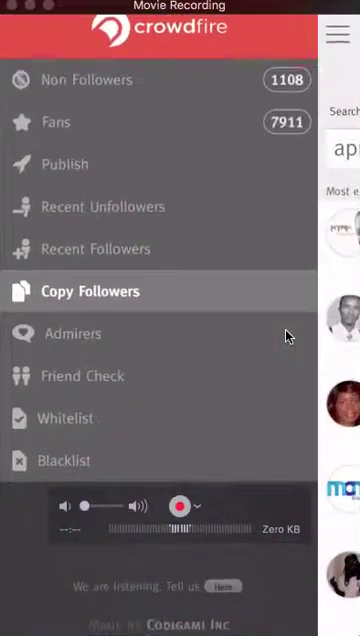
Choose Publish from the Crowdfire side menu to compose a new post
click(80, 165)
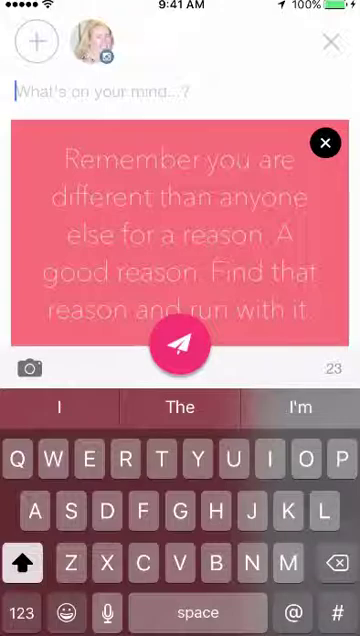
text(Yes you w)
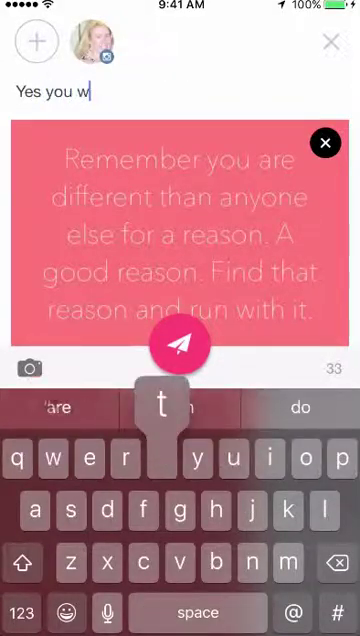
Write the caption 'Yes you are unique and that is why I ❤️ you!!!!' with a heart emoji
key(BackSpace)
text(are unique )
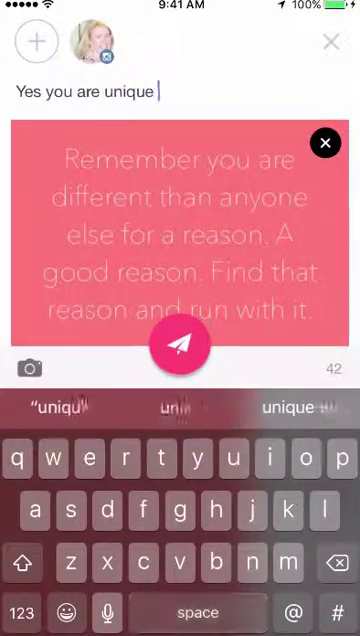
text(and that is)
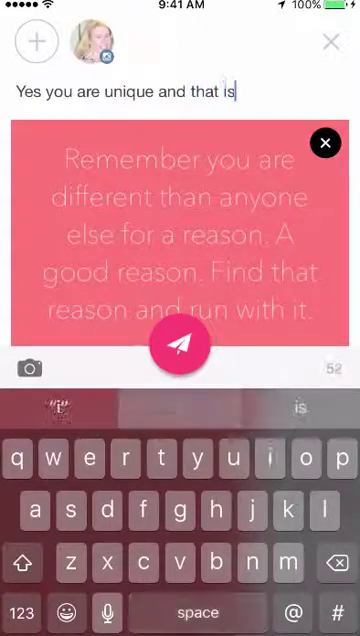
text( why I)
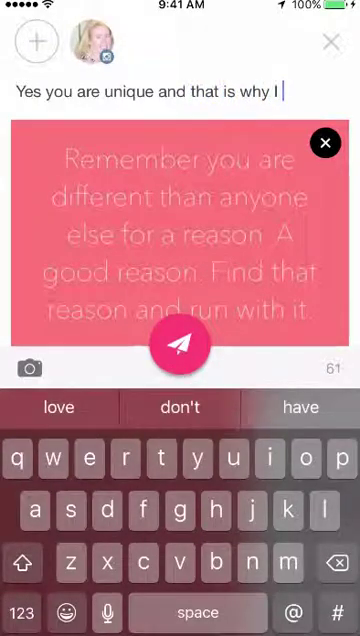
click(66, 612)
click(60, 617)
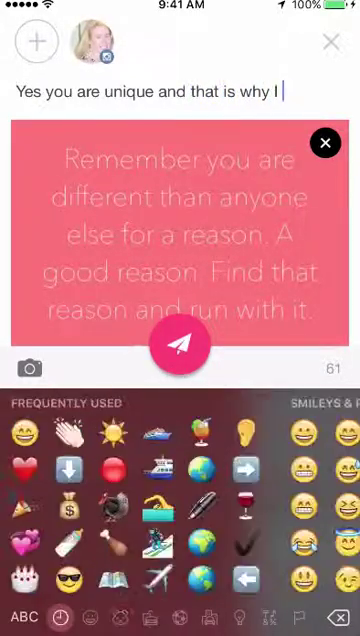
click(25, 469)
click(24, 617)
text(y)
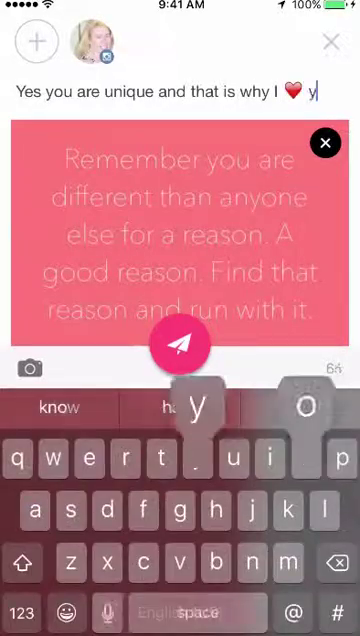
text(ou)
click(21, 612)
text(!!!)
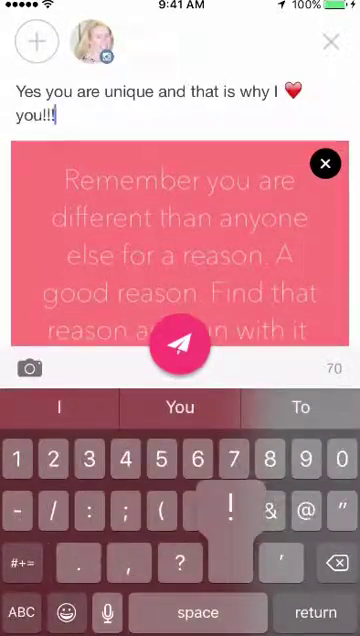
text(!)
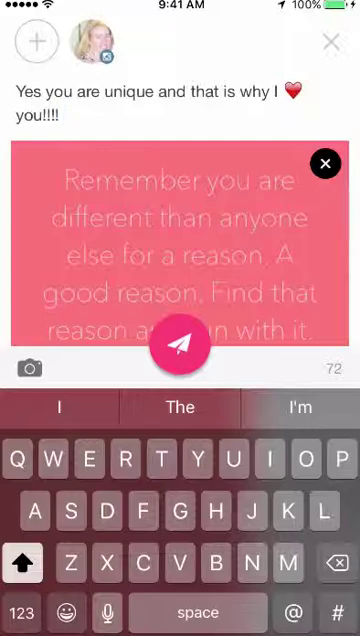
Add the hashtag block below a blank line and bring up the posting options
click(21, 612)
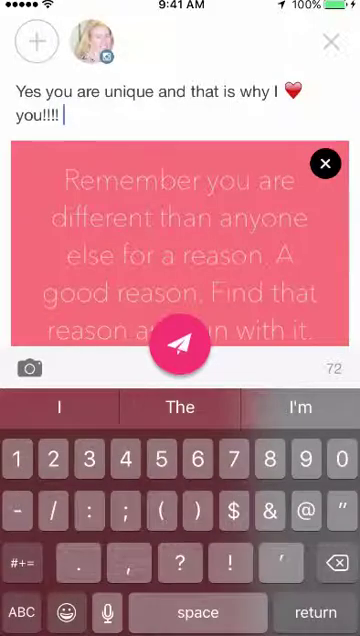
click(316, 612)
click(21, 612)
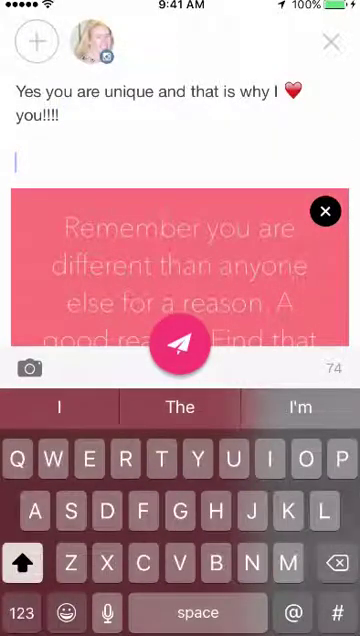
text(Has)
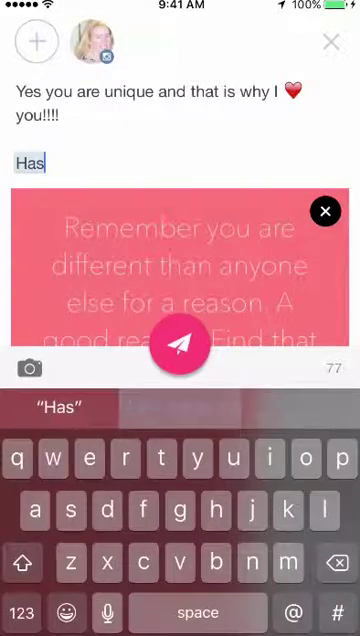
scroll(180, 200, up, 3)
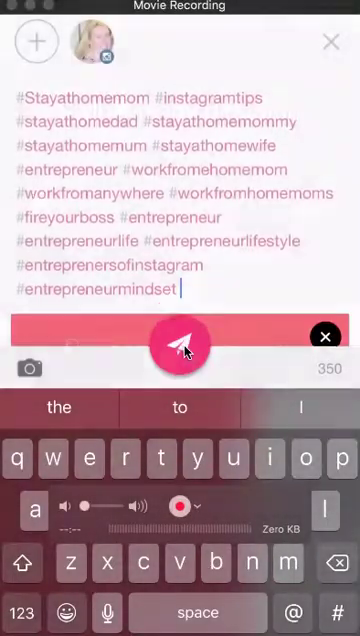
scroll(180, 180, up, 2)
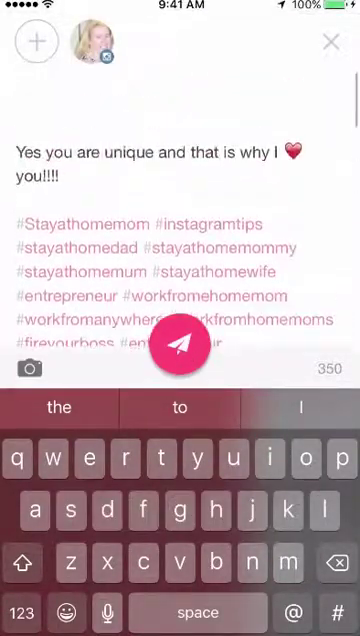
scroll(180, 180, down, 2)
click(180, 344)
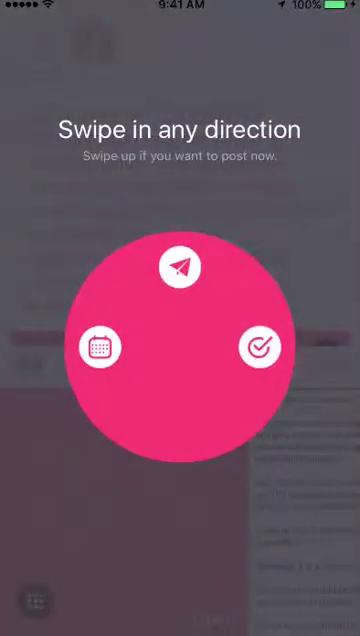
Browse the radial posting options and pick 'Publish When You Want' custom scheduling
drag(180, 347, 180, 260)
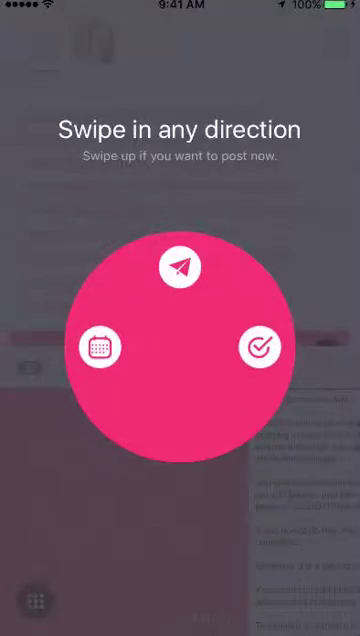
drag(180, 347, 272, 347)
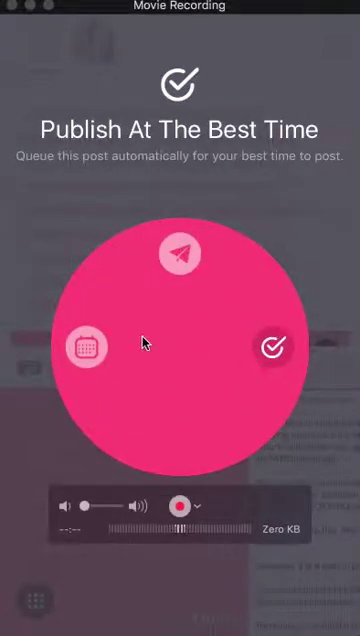
mouse_move(180, 237)
mouse_down()
mouse_move(180, 258)
mouse_move(285, 358)
mouse_up()
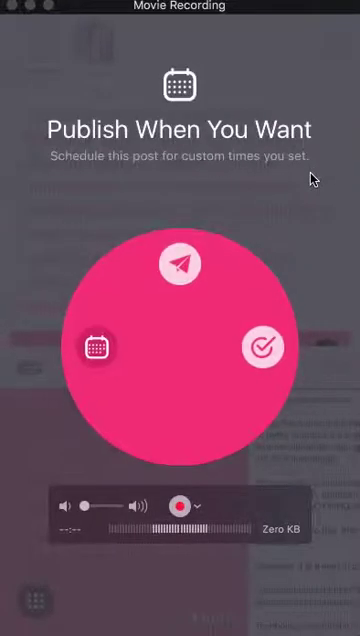
click(86, 347)
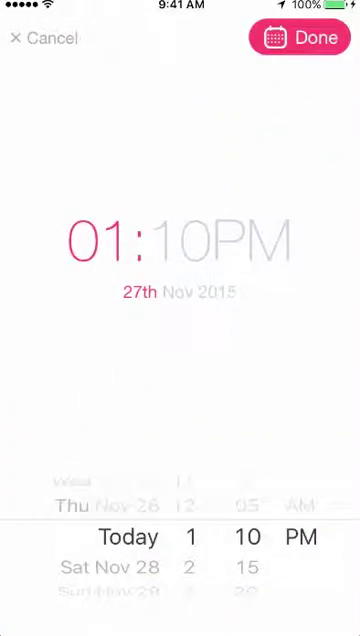
scroll(110, 537, down, 3)
scroll(110, 537, up, 1)
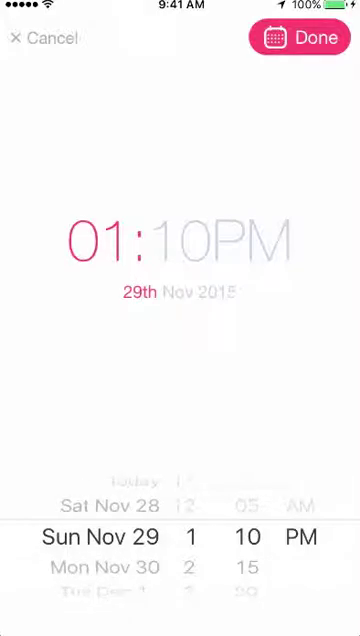
Confirm the 1:10 PM, 29 Nov 2015 schedule, dismiss the rating popup, and close the composer
click(316, 38)
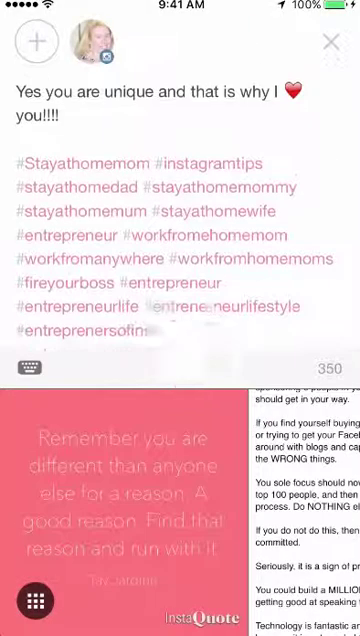
click(180, 345)
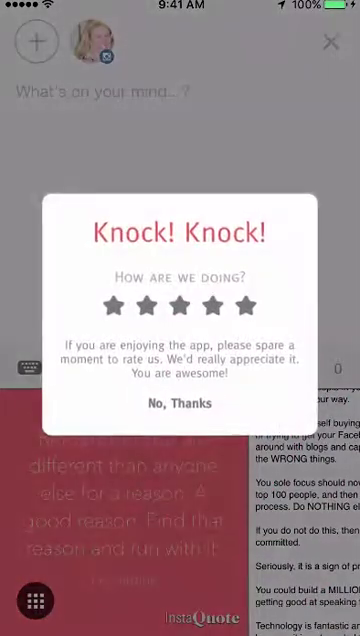
click(112, 305)
click(212, 305)
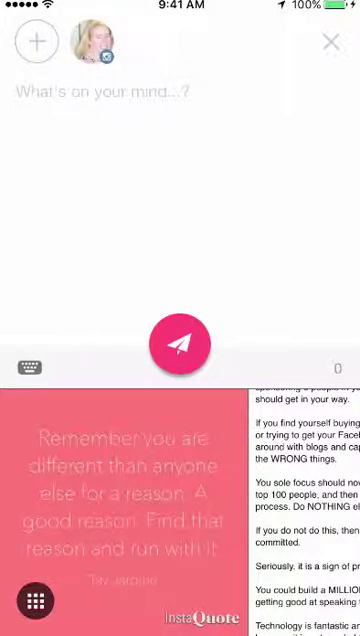
click(330, 42)
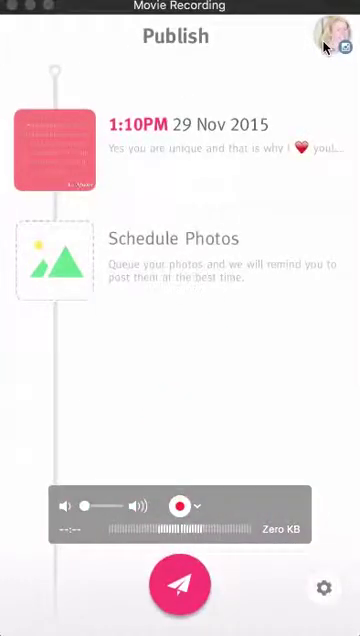